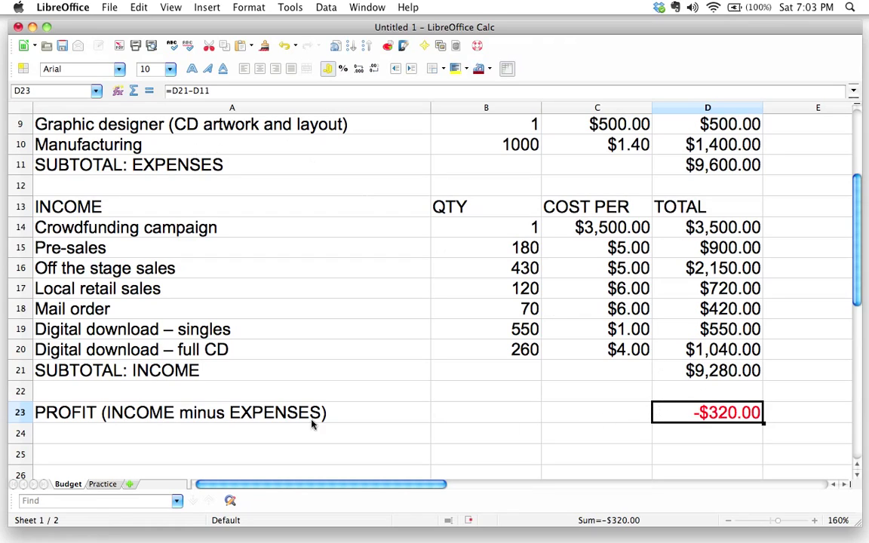
Step: Locate the theremin session musician row and its cost-per-song cell in the budget
scroll(617, 393, "up", 4)
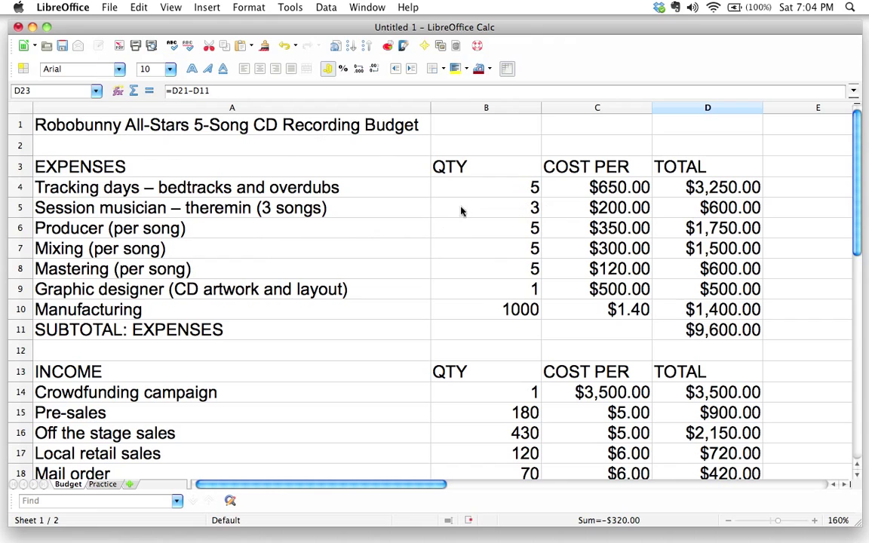
scroll(577, 165, "down", 3)
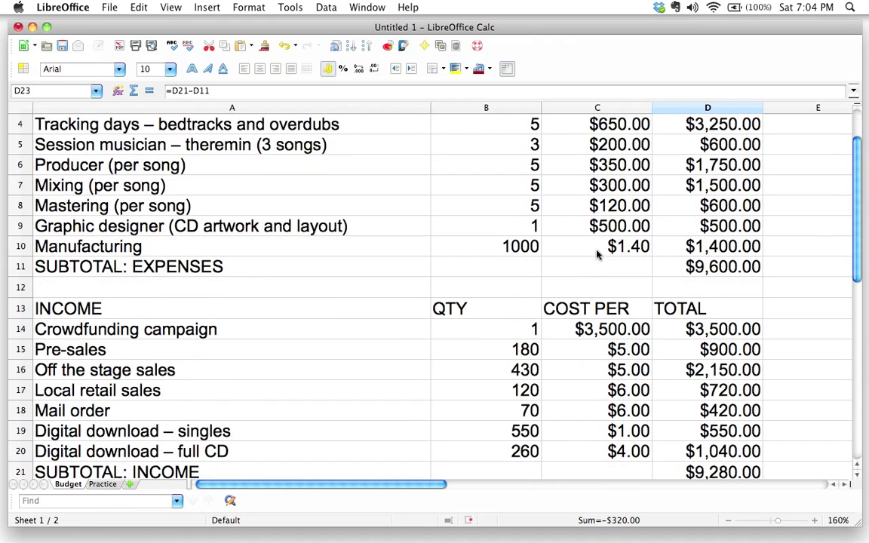
scroll(592, 262, "down", 6)
scroll(592, 262, "up", 8)
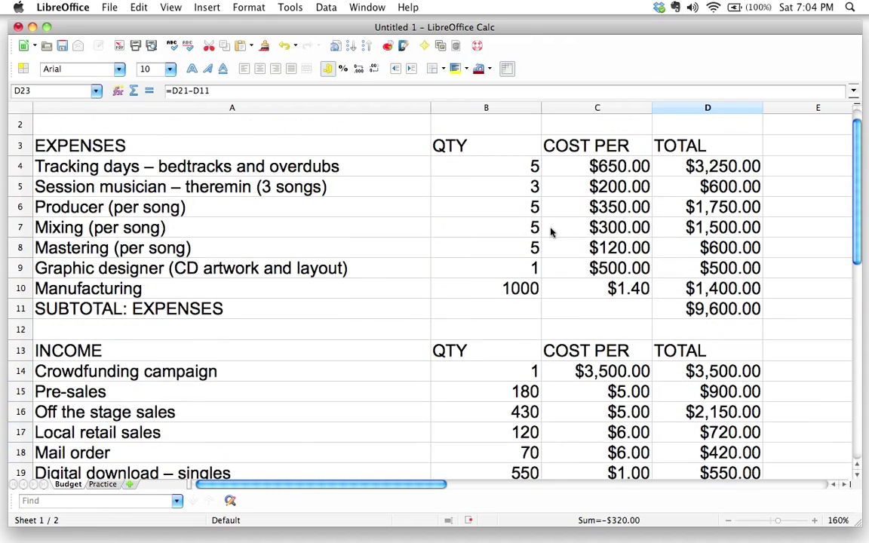
scroll(595, 242, "down", 5)
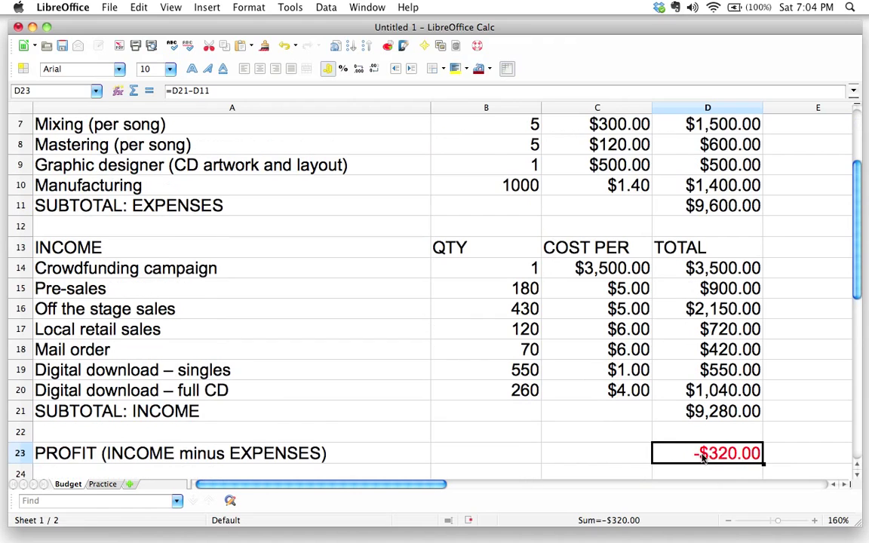
scroll(690, 457, "down", 2)
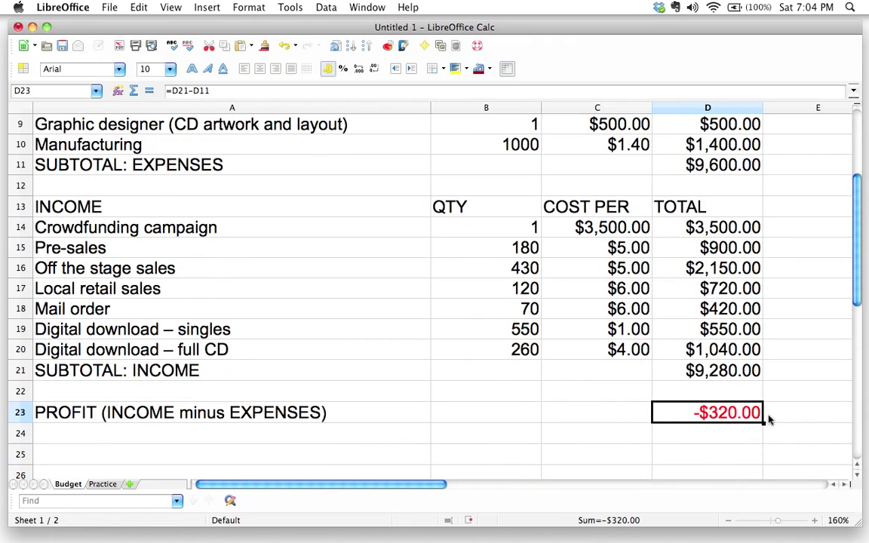
scroll(764, 415, "up", 8)
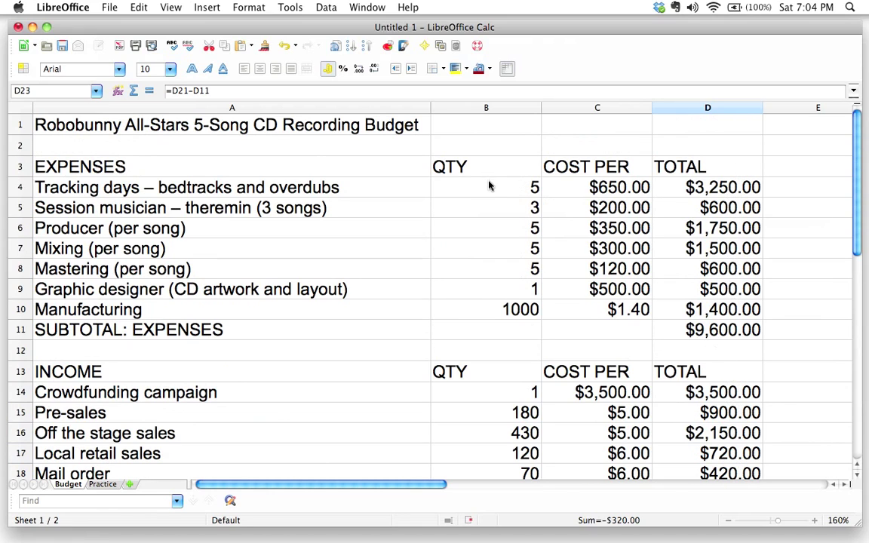
left_click(497, 207)
key("Tab")
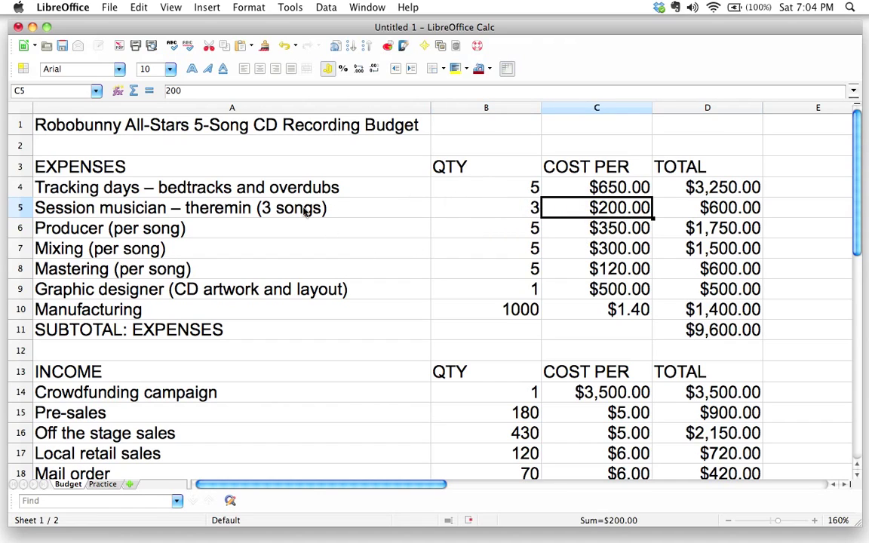
left_click(351, 213)
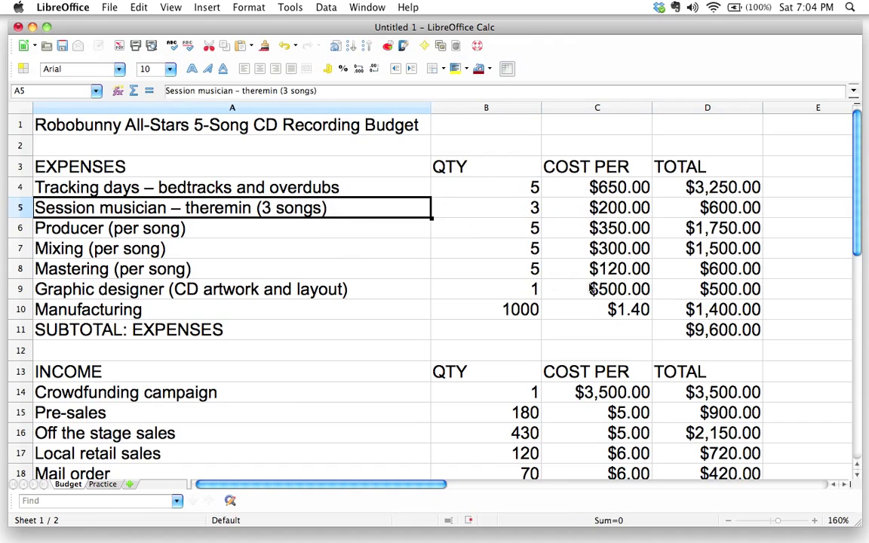
left_click(622, 215)
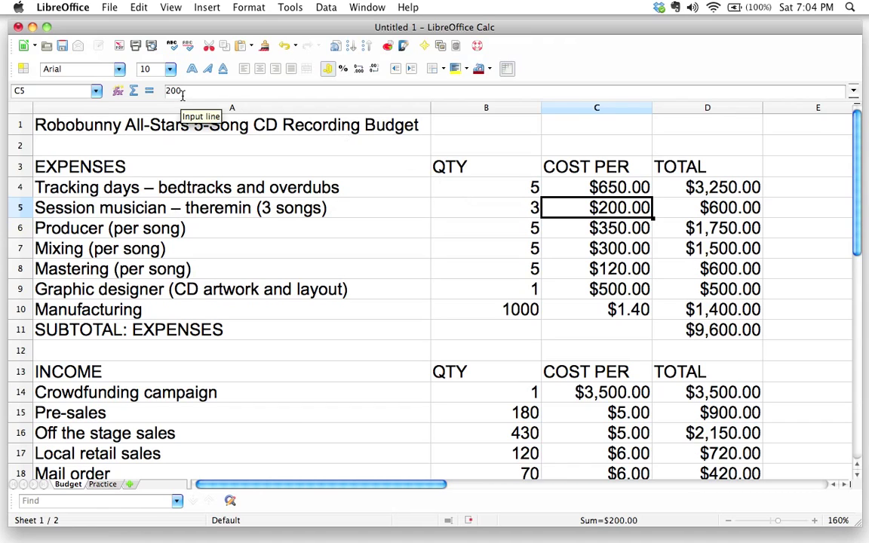
Step: Change the session musician's cost per song from 200 to 100, making the line $300.00
double_click(629, 215)
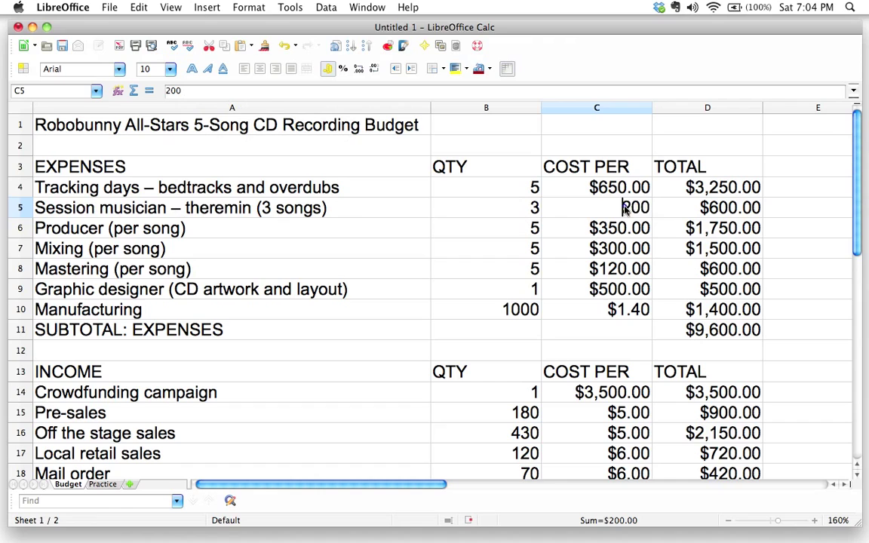
left_click_drag(622, 208, 649, 208)
type("100")
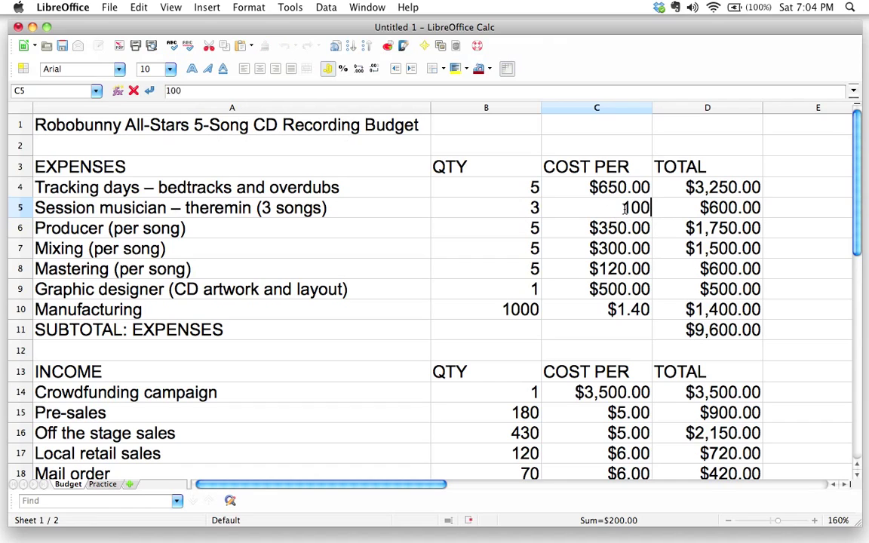
key("Tab")
left_click(620, 209)
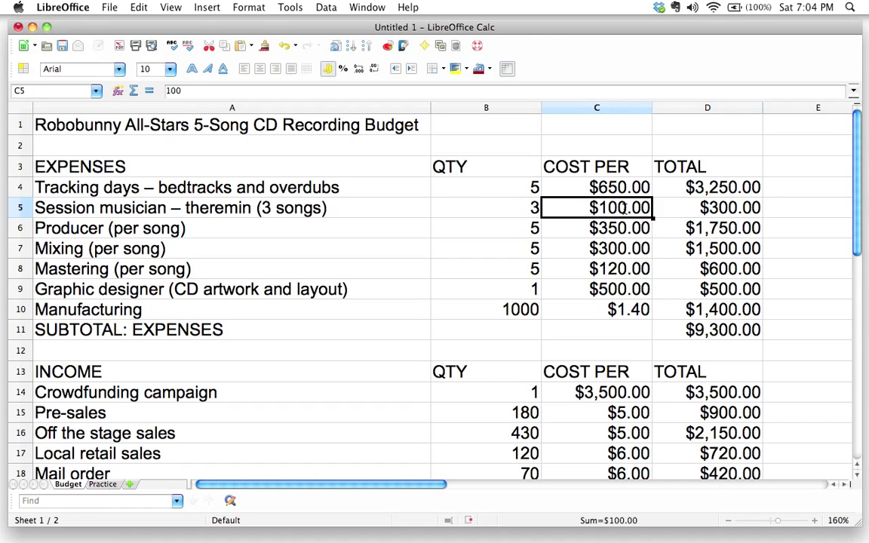
key("Tab")
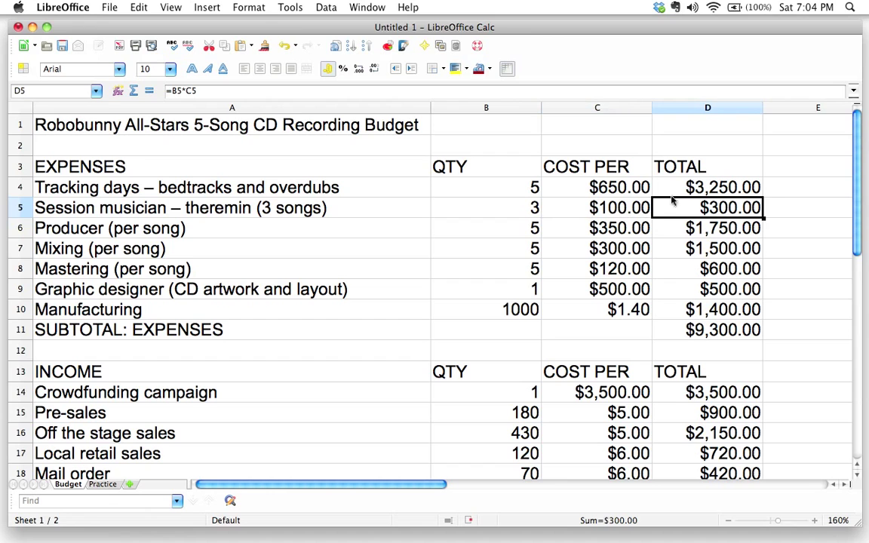
scroll(715, 358, "down", 3)
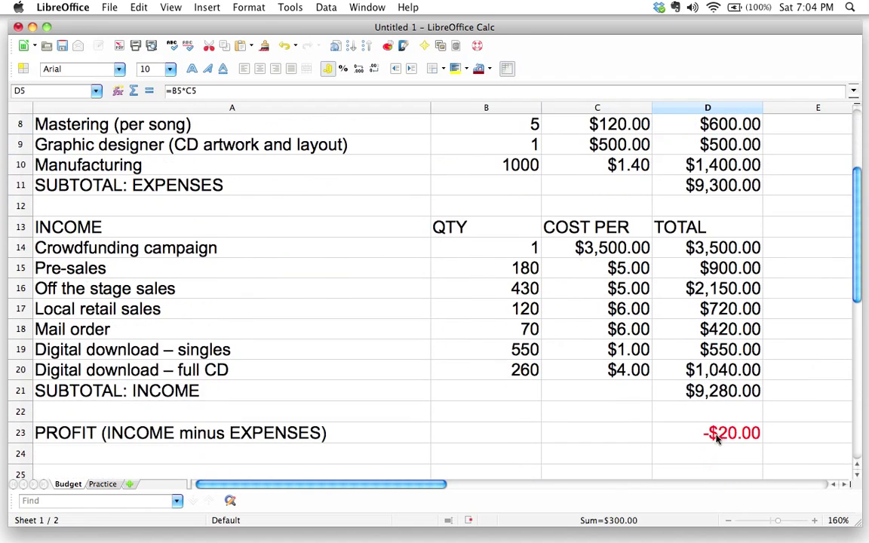
scroll(717, 439, "up", 3)
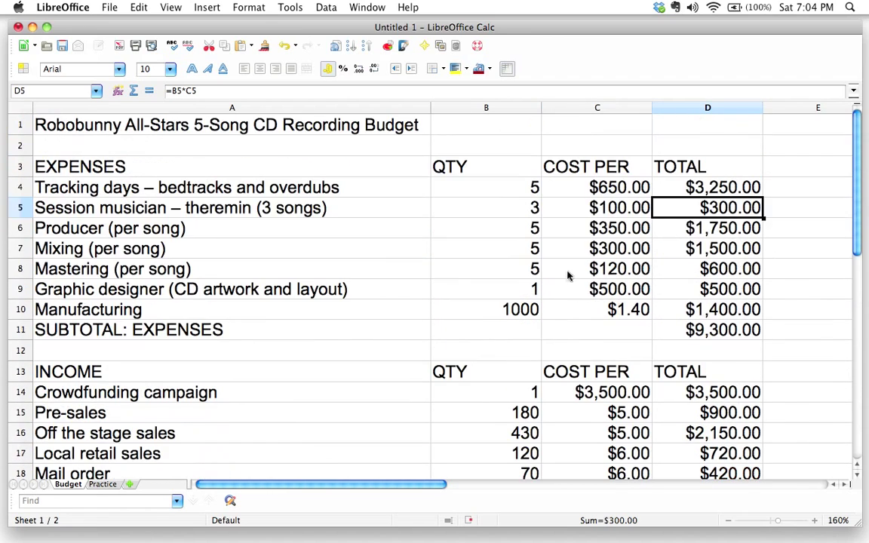
left_click(609, 206)
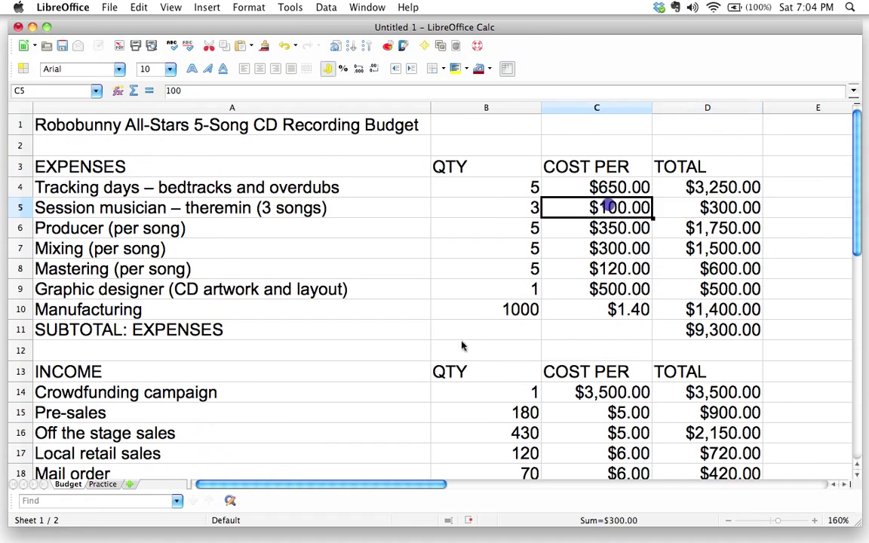
left_click(178, 91)
double_click(173, 90)
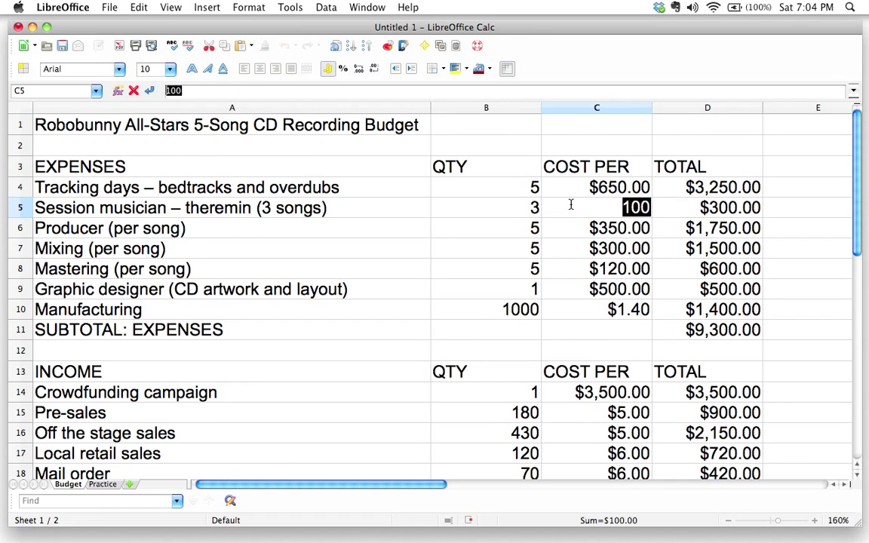
key("Return")
scroll(723, 169, "down", 1)
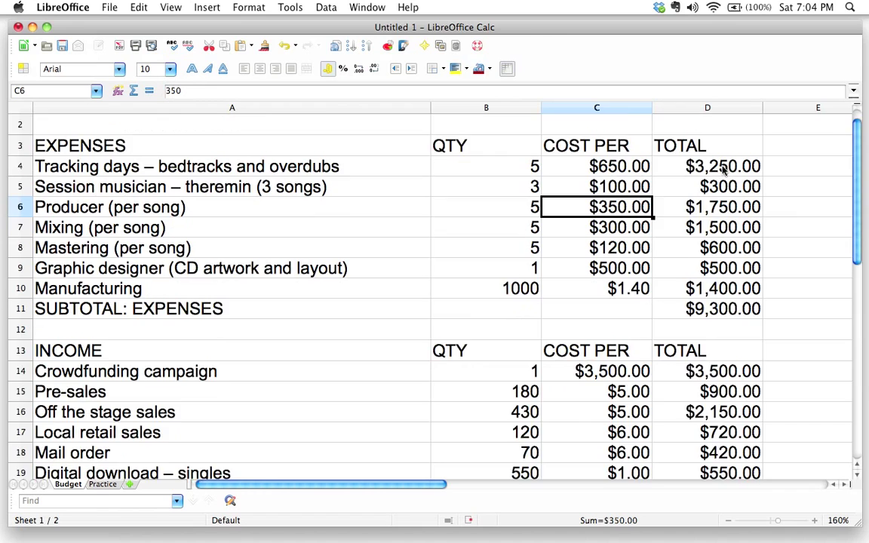
scroll(723, 170, "down", 4)
scroll(717, 292, "up", 5)
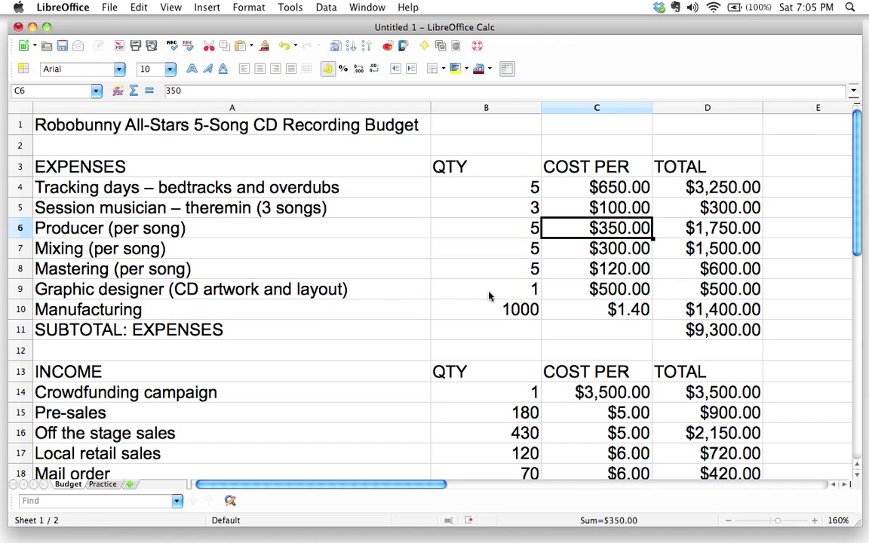
Step: Enter 350 as the graphic designer's cost in C9, dropping expenses to $9,150.00
left_click(575, 287)
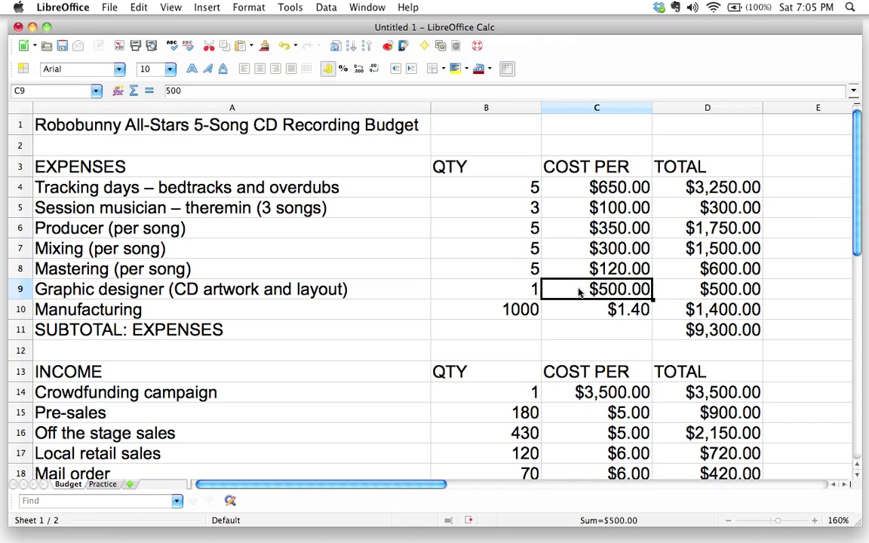
type("350")
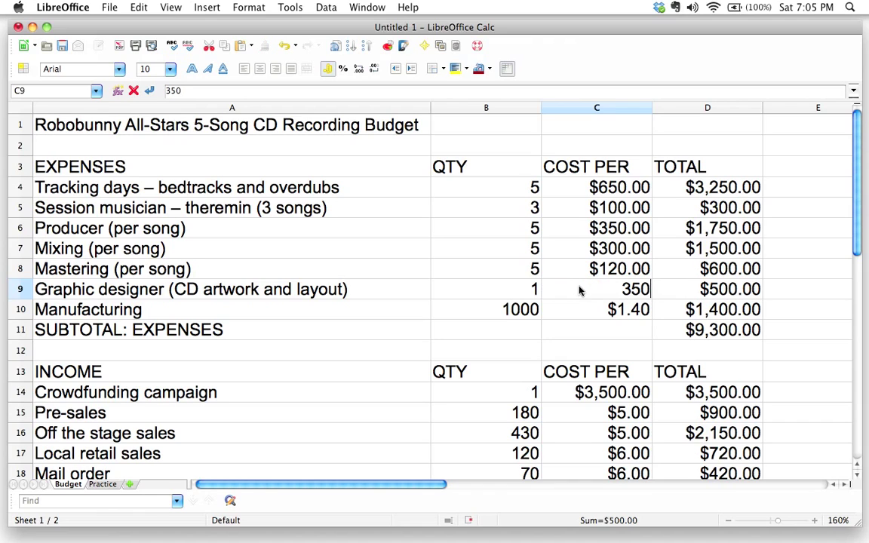
key("Return")
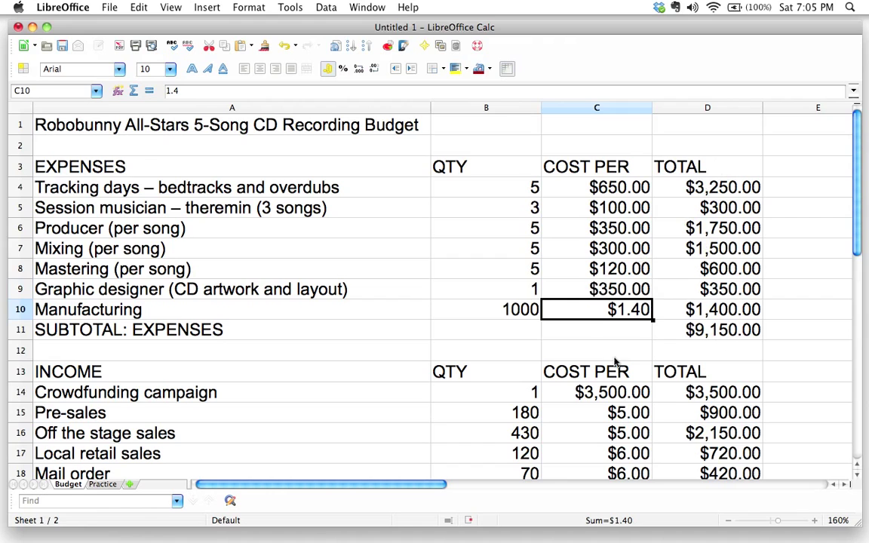
scroll(516, 337, "down", 1)
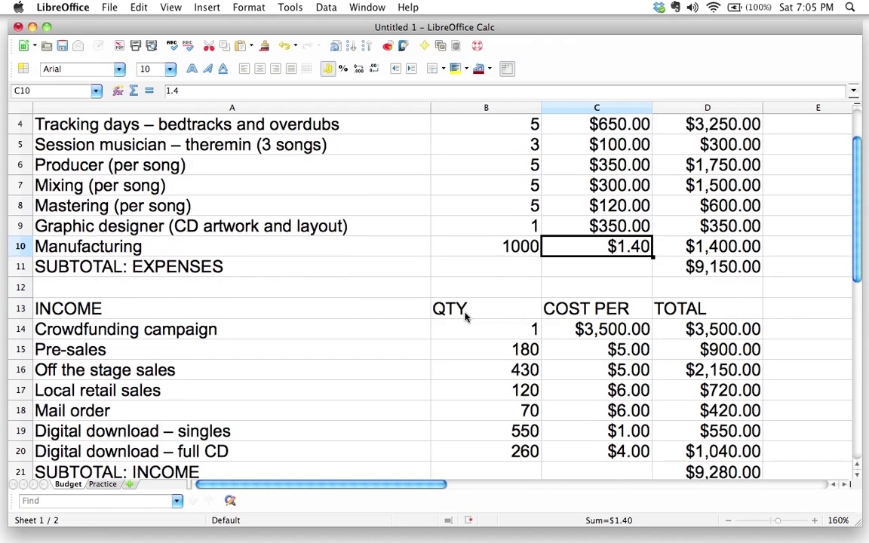
scroll(468, 320, "up", 1)
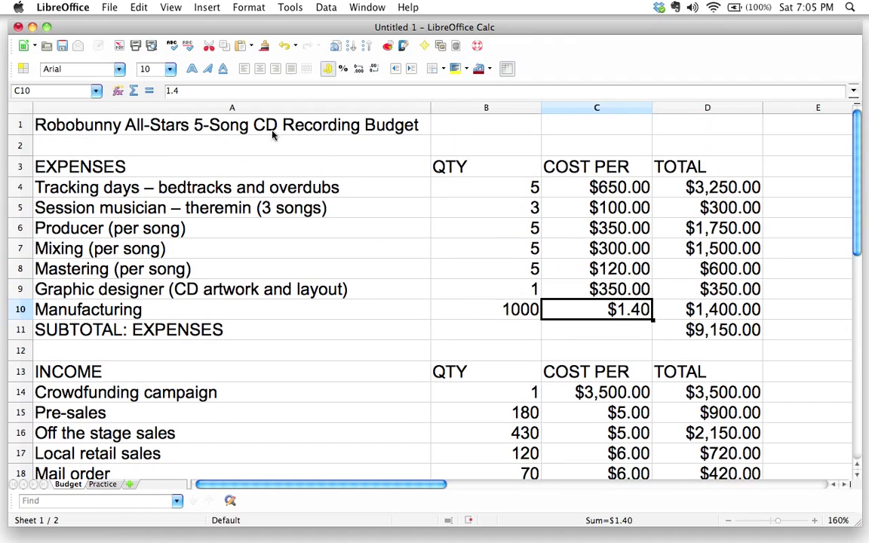
left_click(508, 184)
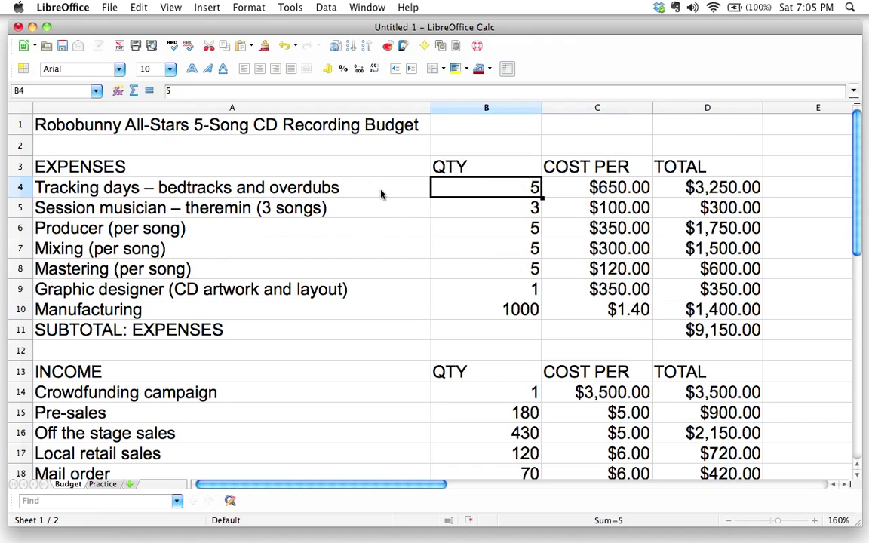
type("4")
key("Tab")
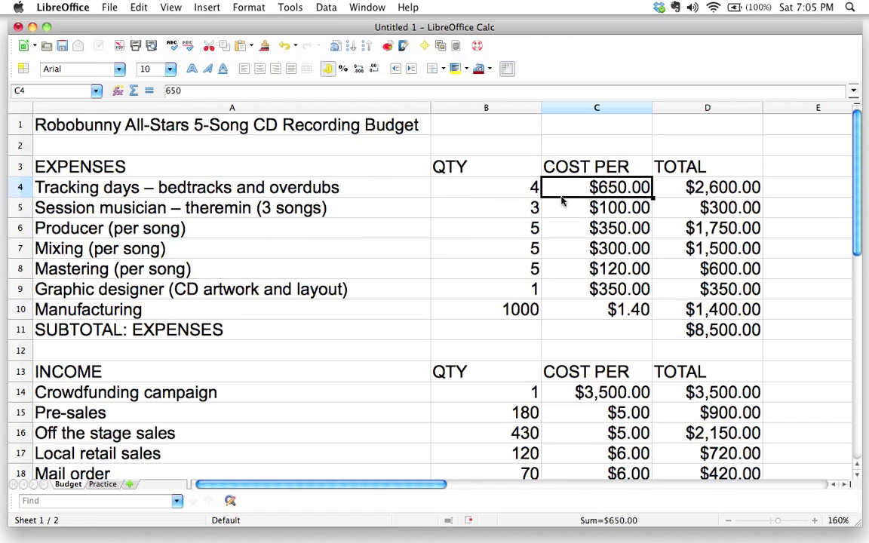
left_click(498, 189)
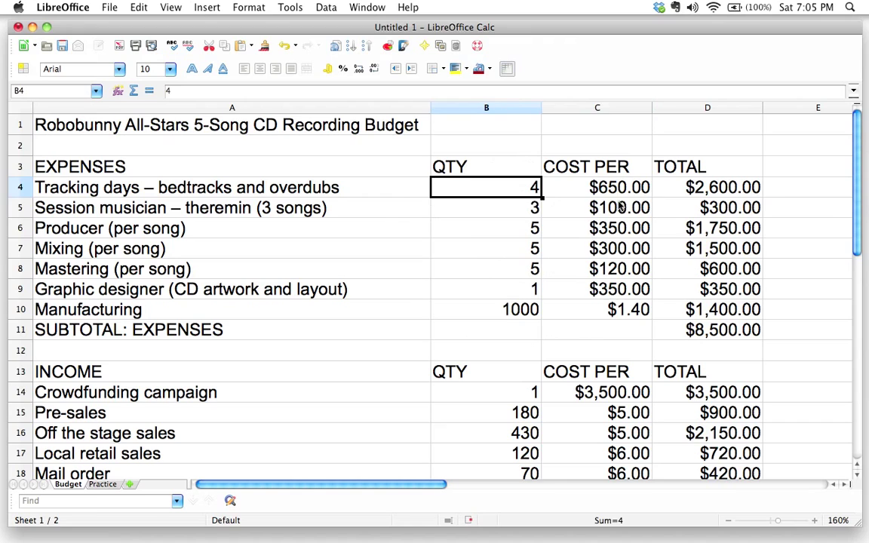
left_click(588, 210)
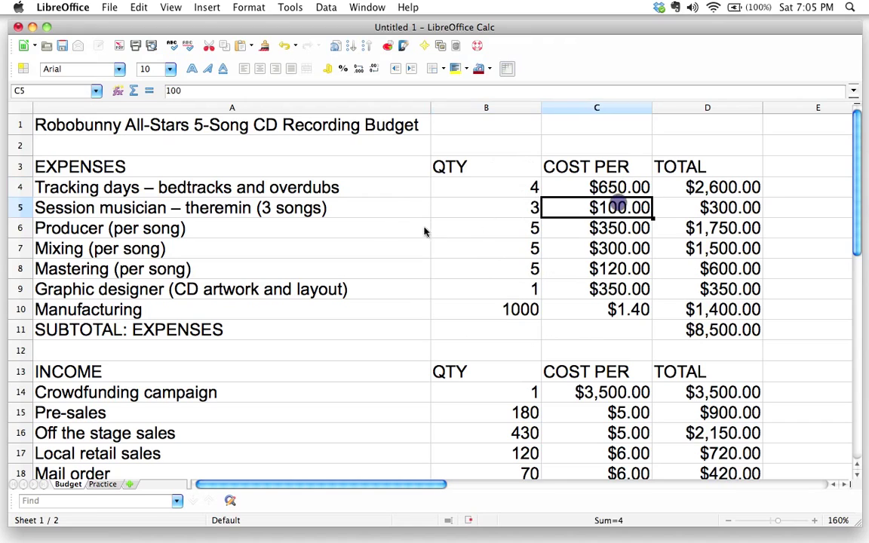
left_click(598, 287)
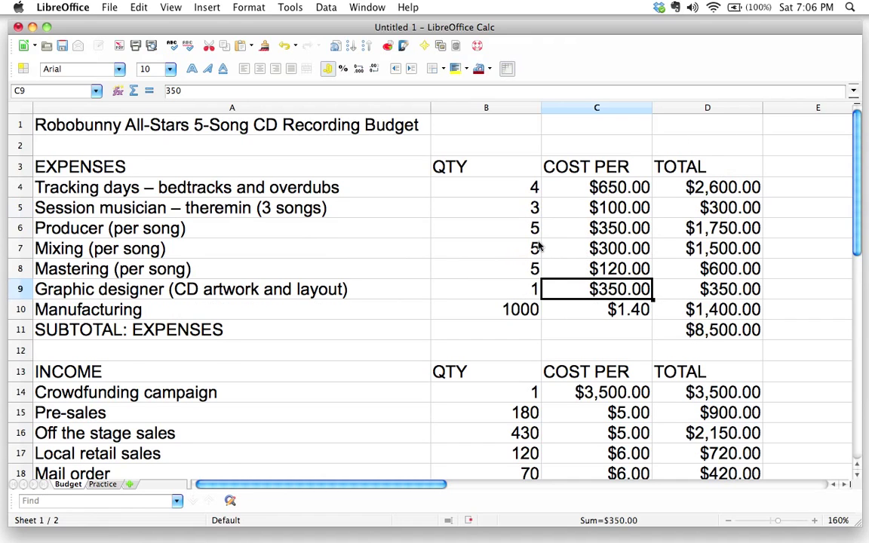
scroll(479, 249, "down", 3)
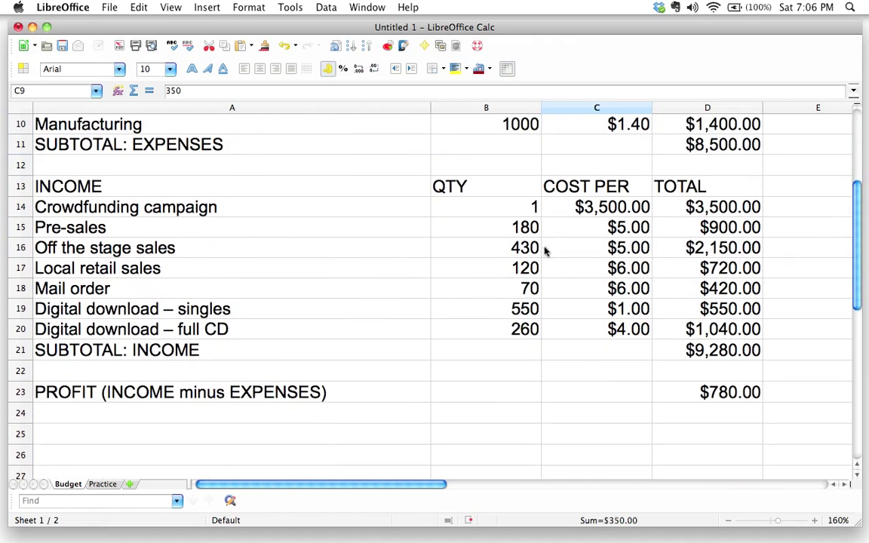
left_click(736, 396)
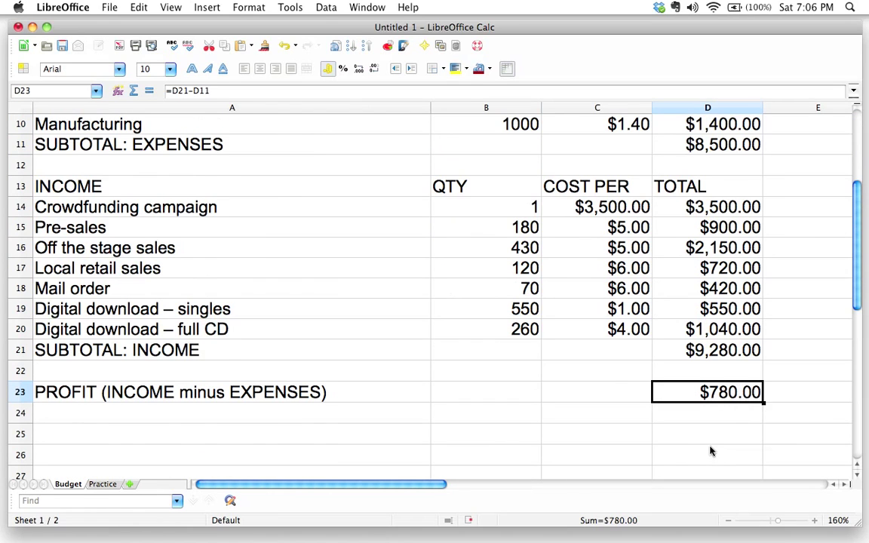
scroll(710, 451, "up", 3)
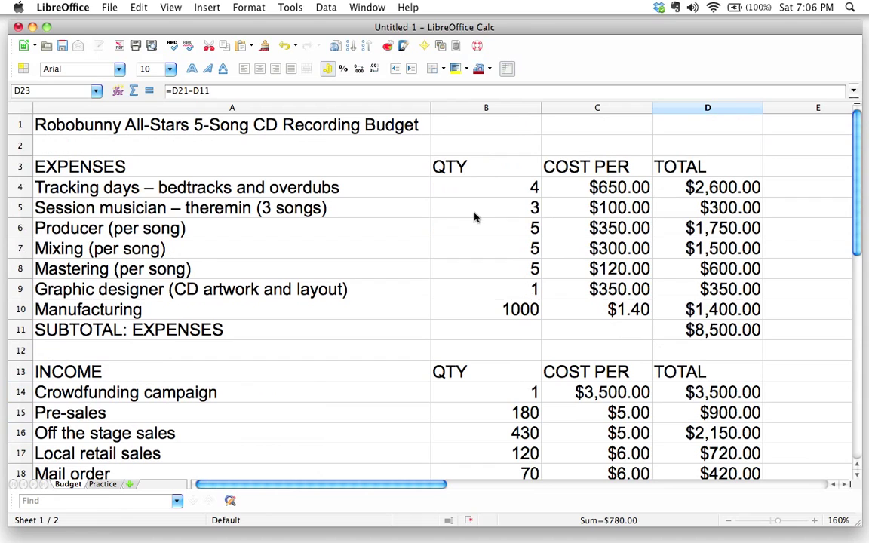
scroll(547, 283, "down", 1)
scroll(583, 287, "up", 1)
scroll(589, 256, "down", 3)
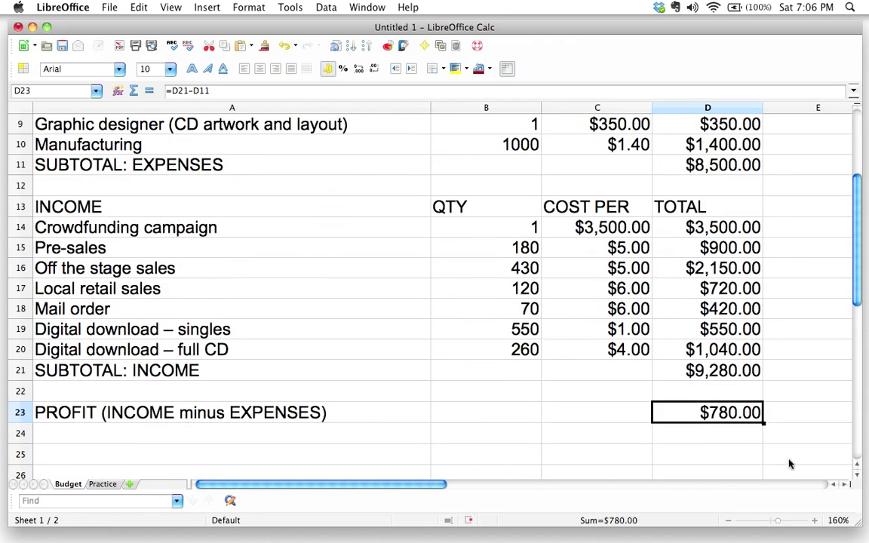
scroll(750, 435, "up", 1)
scroll(745, 437, "up", 2)
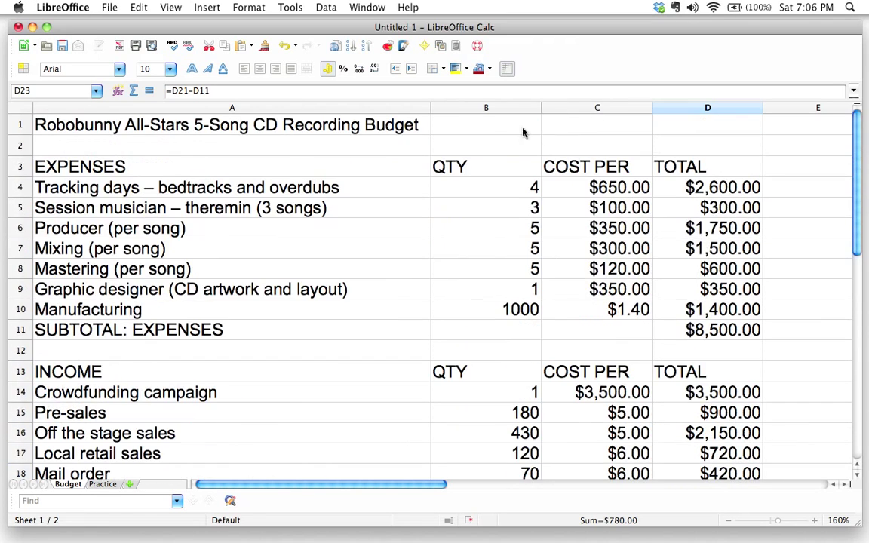
Step: Set the tracking days quantity in B4 to 5, then check the $130.00 profit in D23
left_click(524, 187)
type("5")
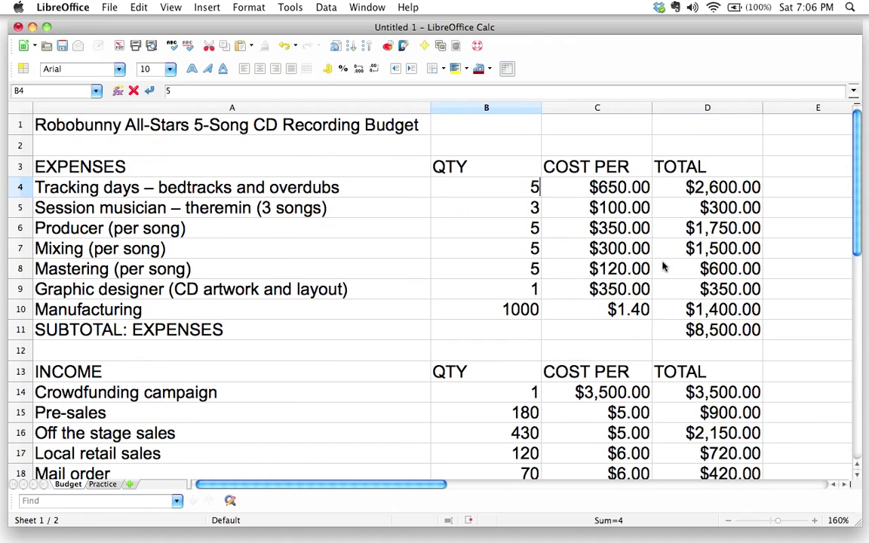
key("Tab")
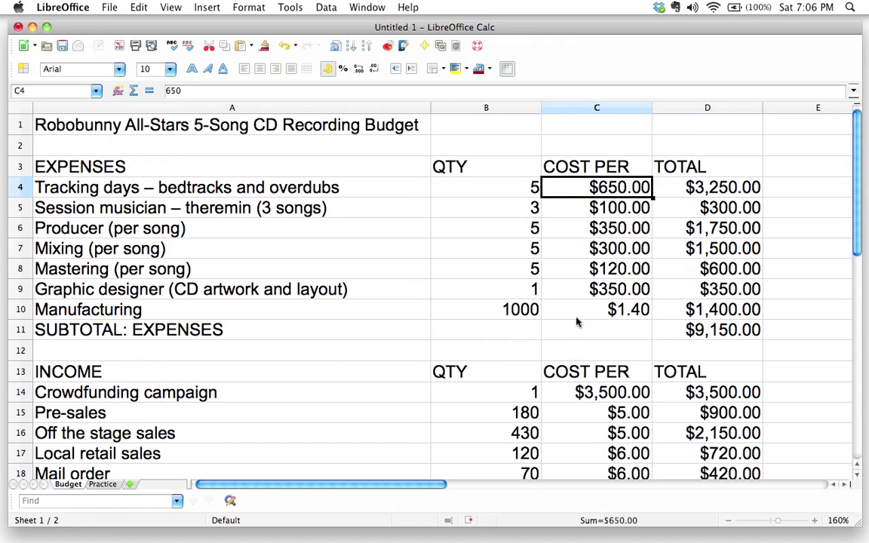
scroll(603, 290, "down", 3)
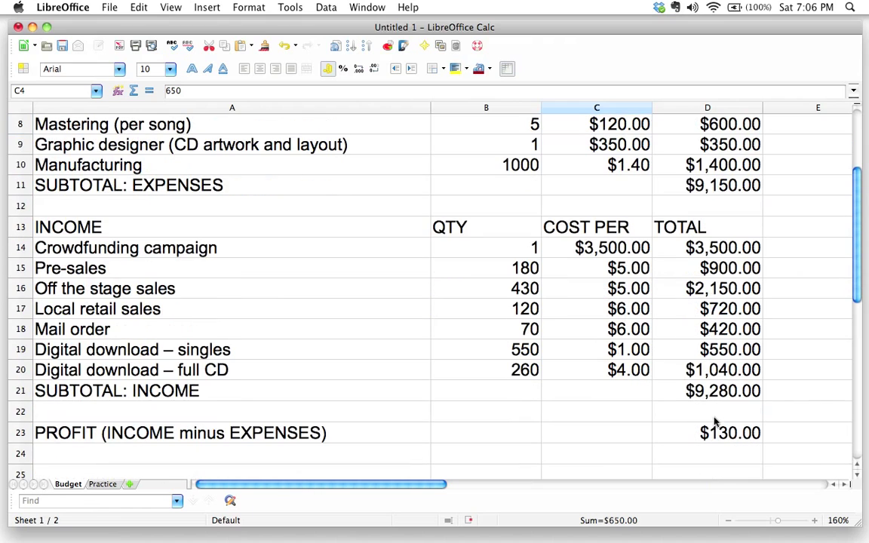
left_click(721, 439)
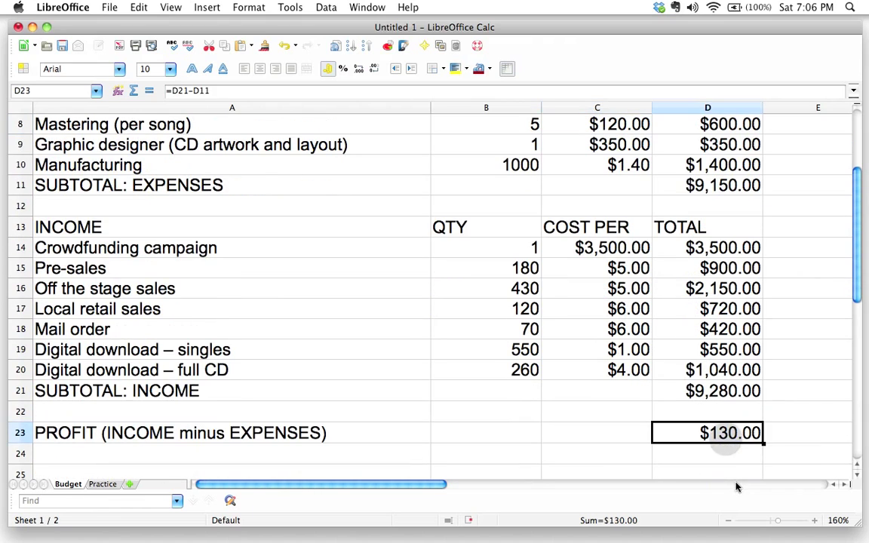
scroll(634, 295, "up", 3)
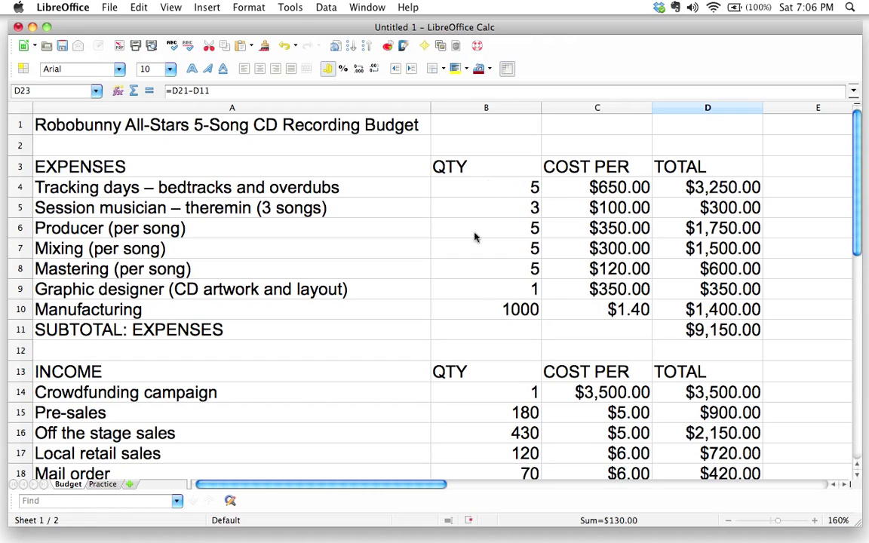
scroll(605, 282, "down", 1)
scroll(605, 281, "down", 8)
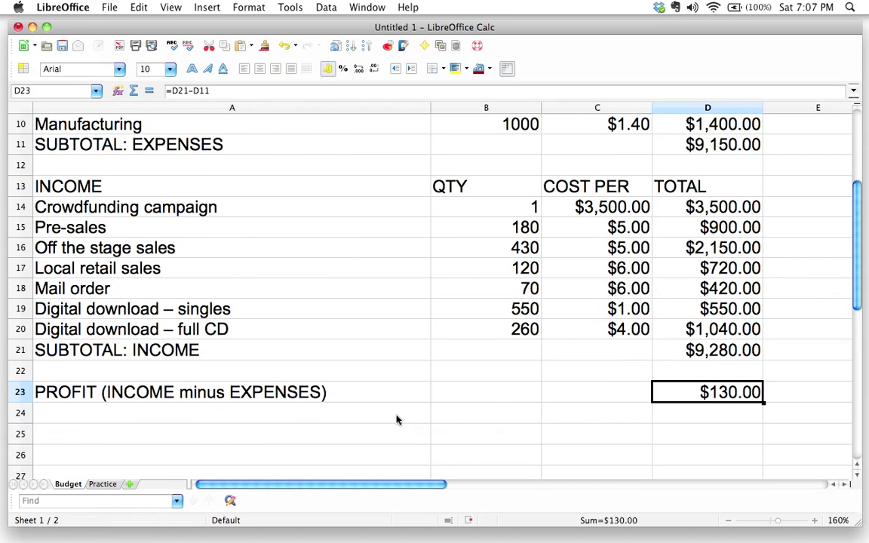
scroll(655, 291, "up", 9)
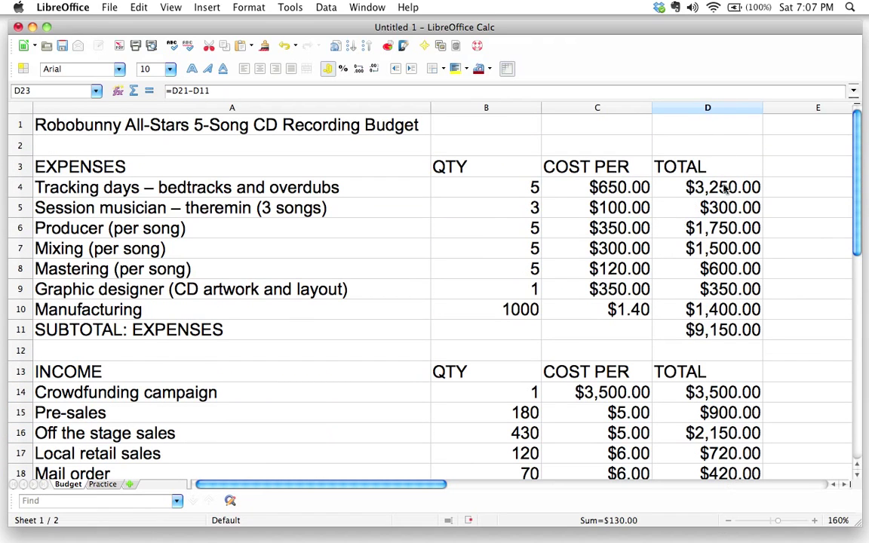
scroll(689, 244, "down", 5)
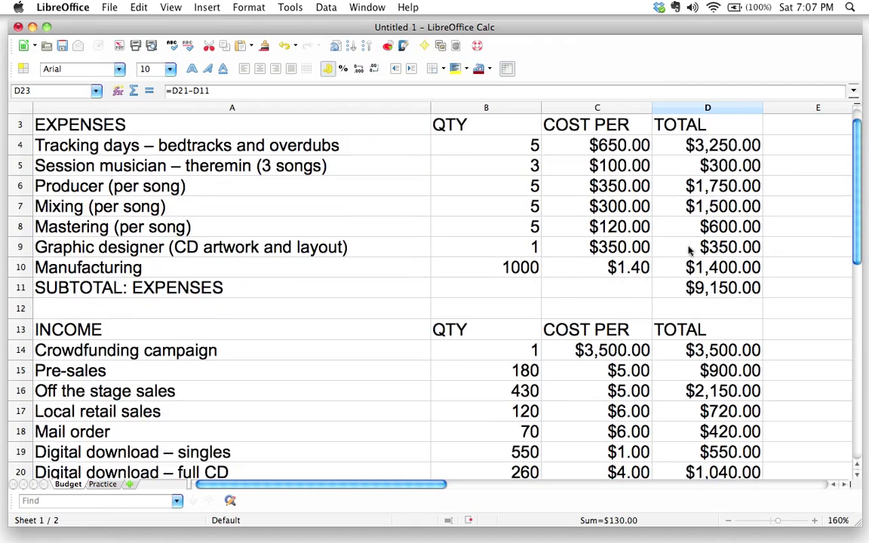
left_click(488, 290)
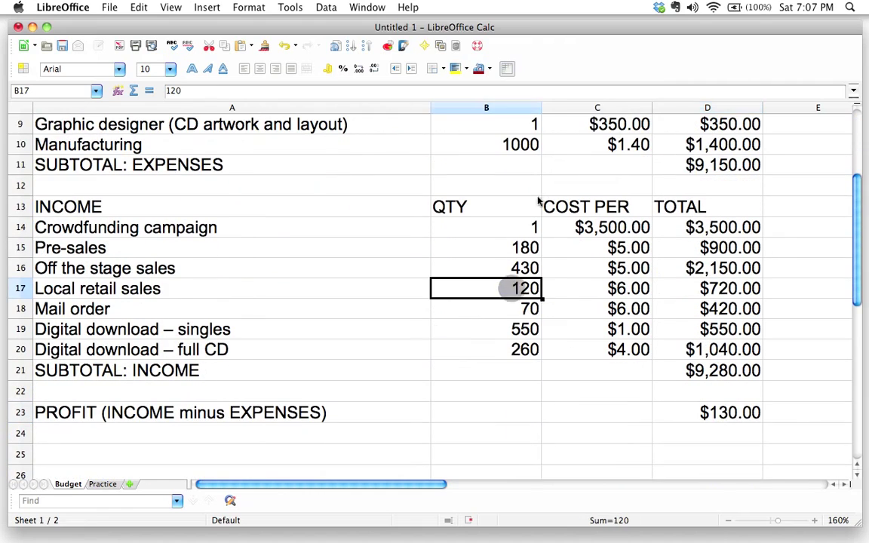
scroll(664, 369, "down", 1)
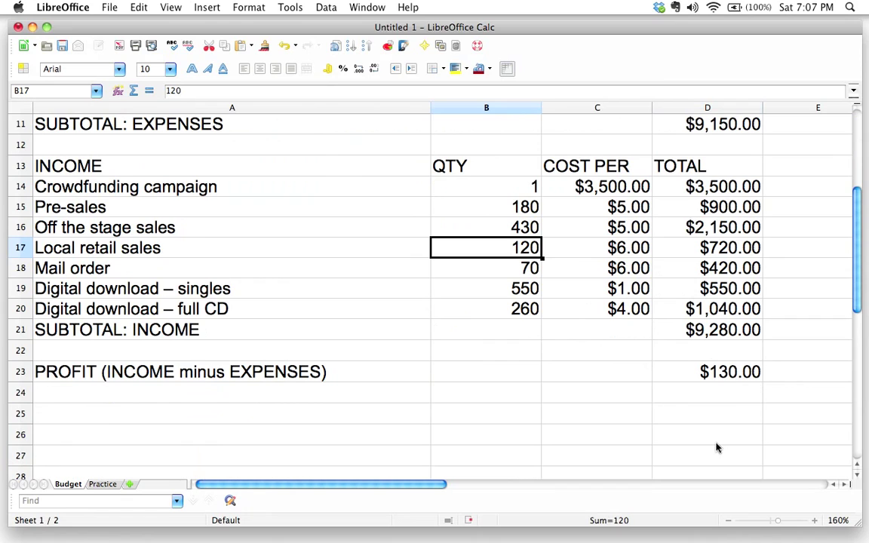
left_click(717, 368)
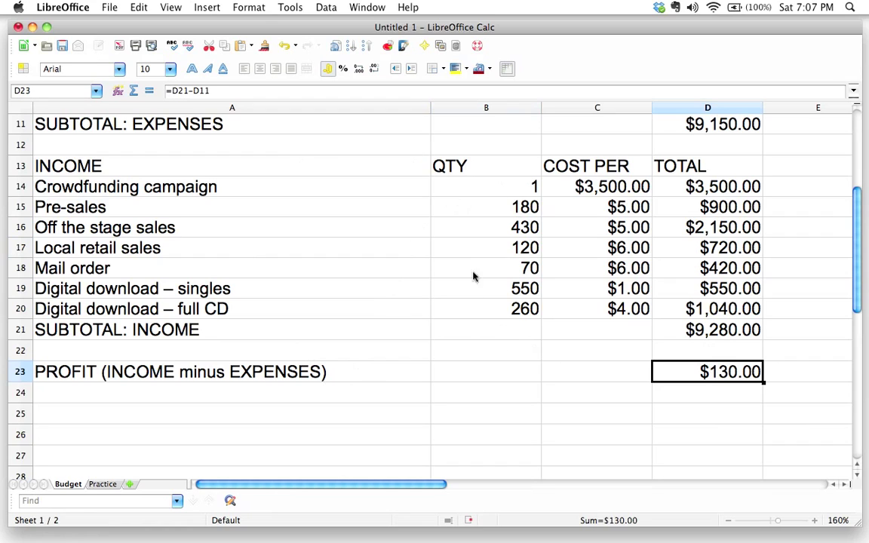
left_click(481, 242)
left_click(500, 188)
left_click(612, 186)
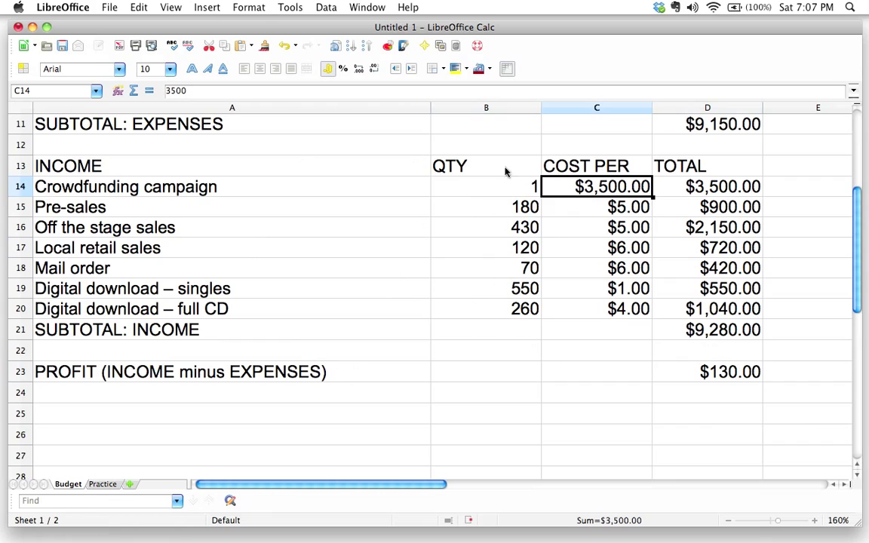
left_click(462, 228)
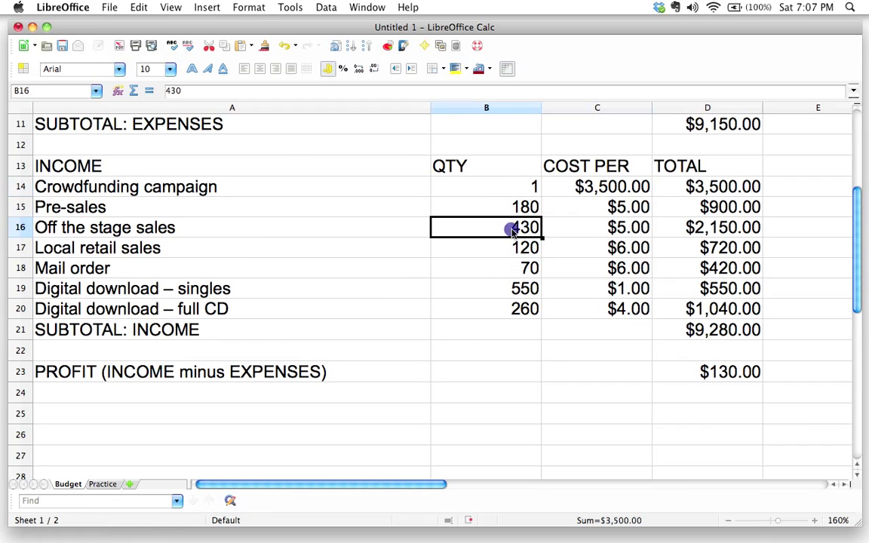
left_click(633, 204)
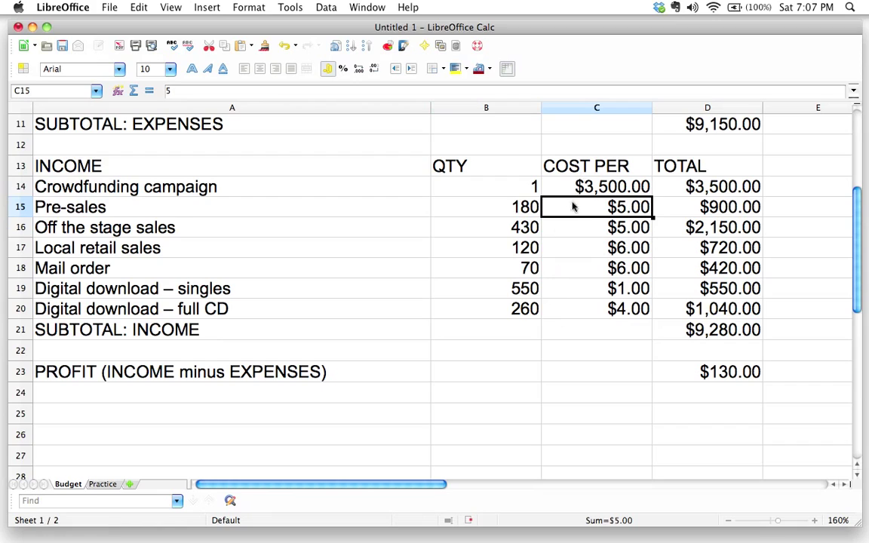
left_click(705, 370)
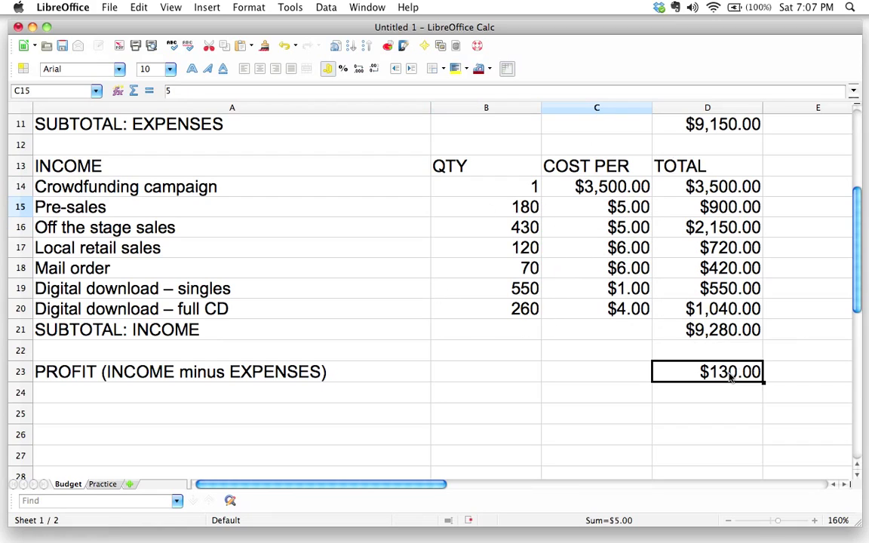
left_click(346, 378)
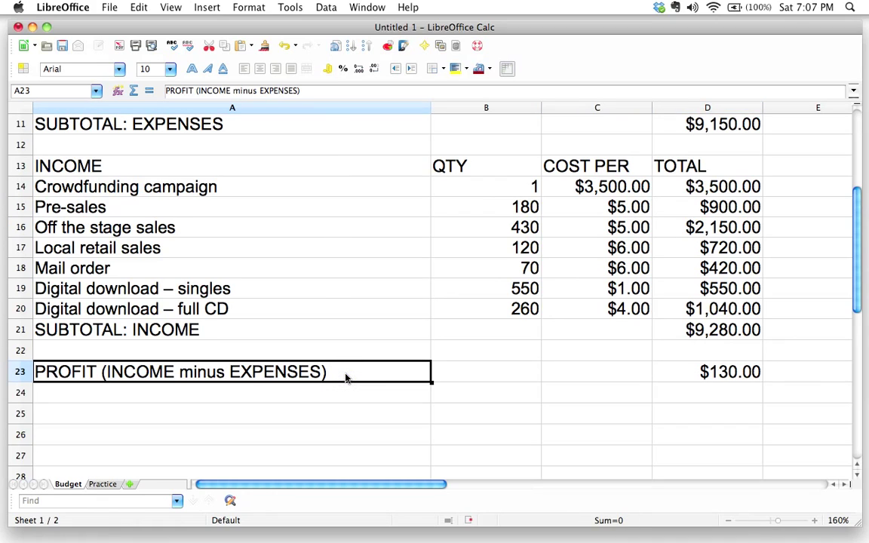